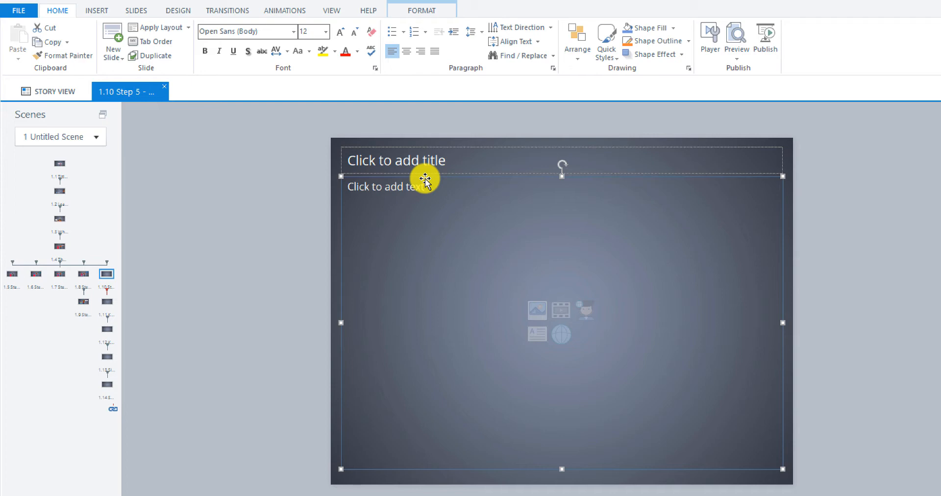
Step: Enter "Step 5 – 3 Balls (Continuous)" as the slide's title
click(397, 169)
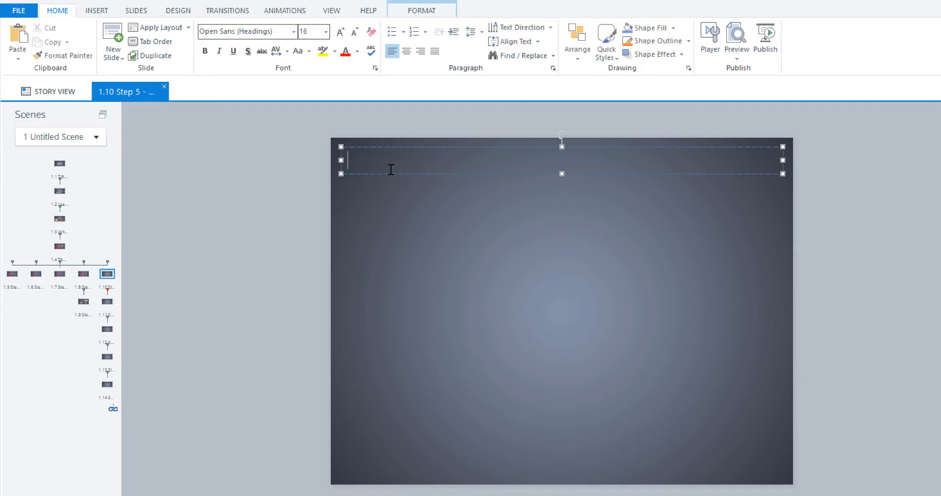
text(Step 5 - 3 B)
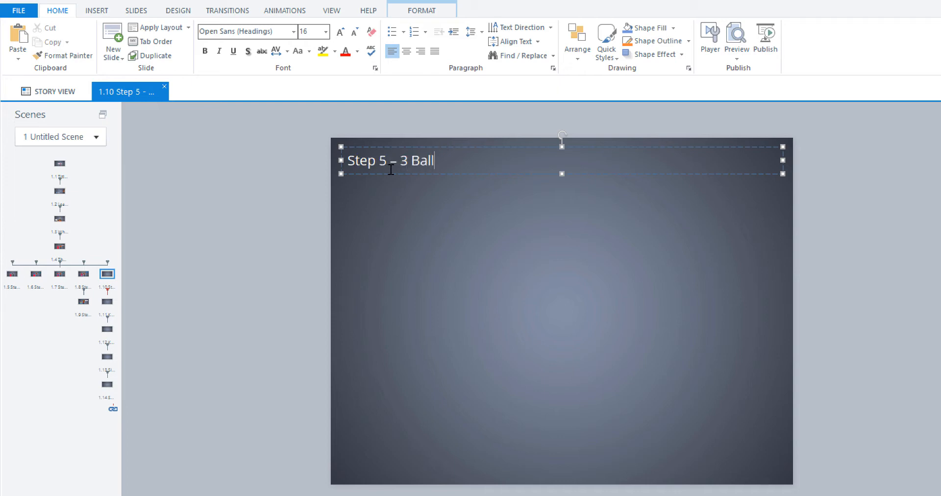
text(alls (Continuous)
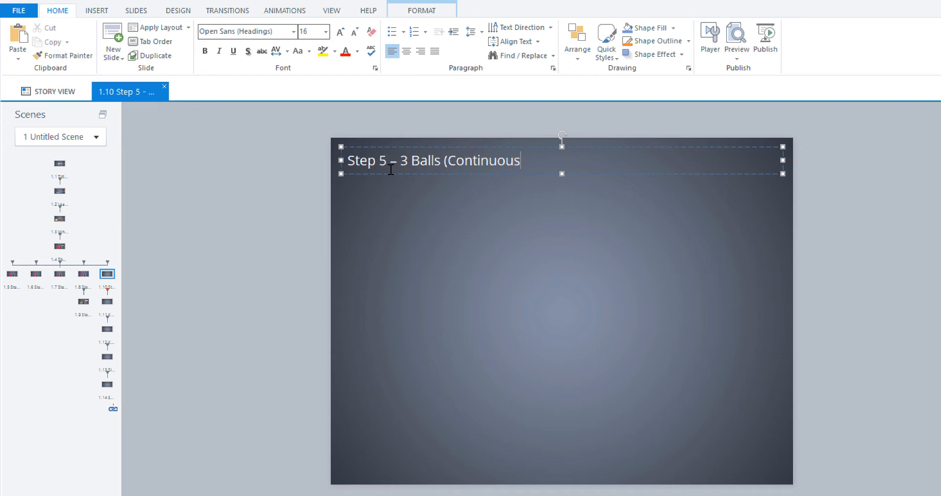
Step: Make the slide title bold and colour it with the custom blue #2F93EB
drag(541, 160, 358, 160)
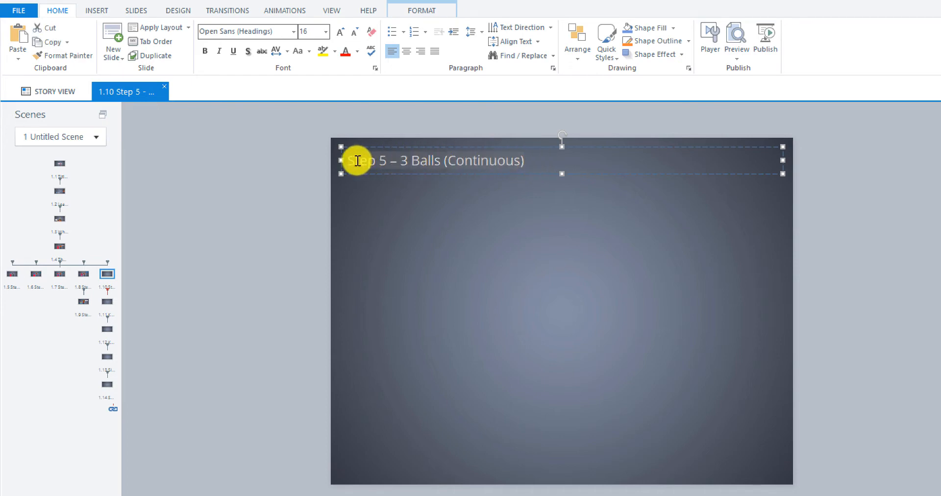
click(206, 51)
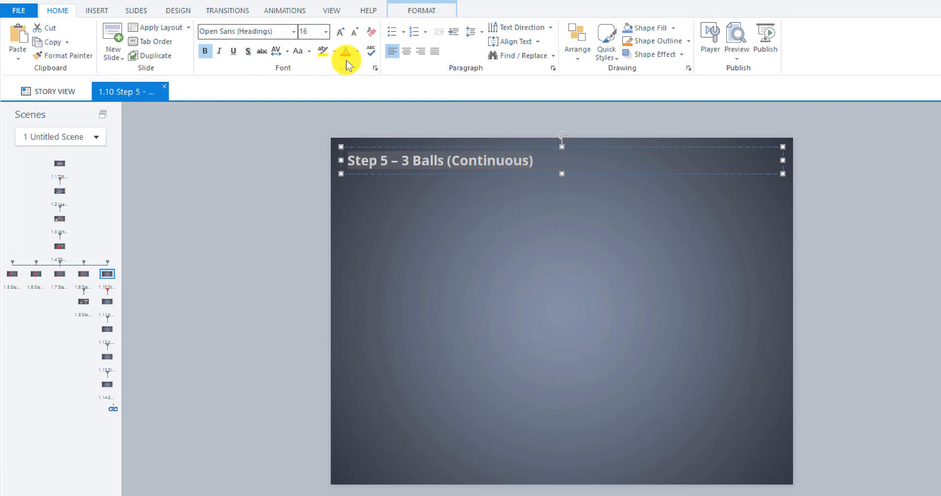
click(358, 51)
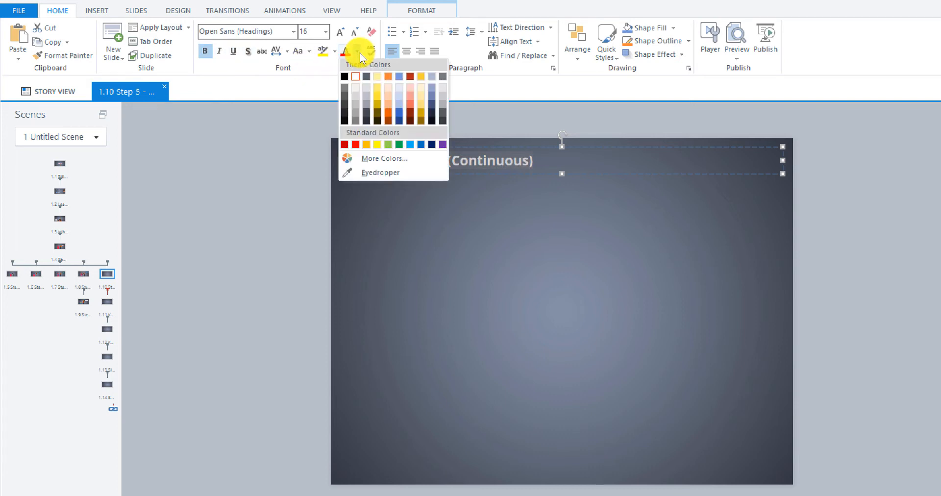
click(382, 157)
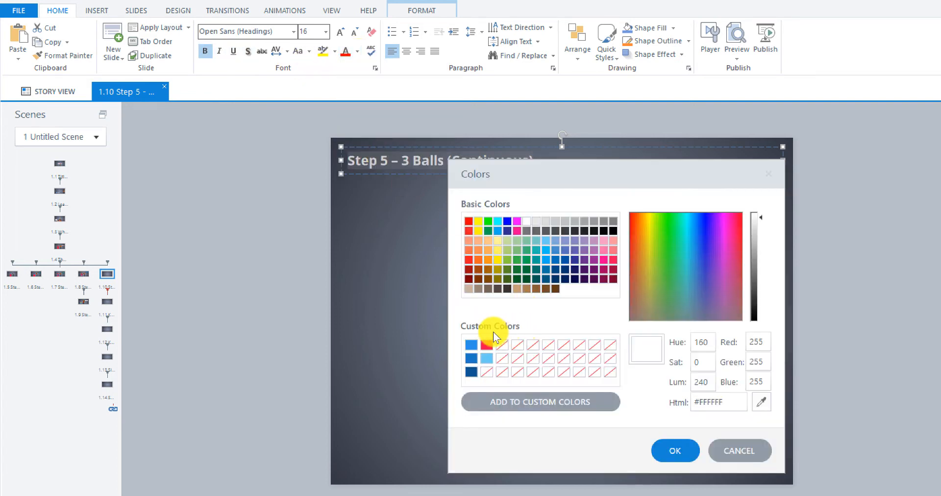
click(469, 346)
click(676, 450)
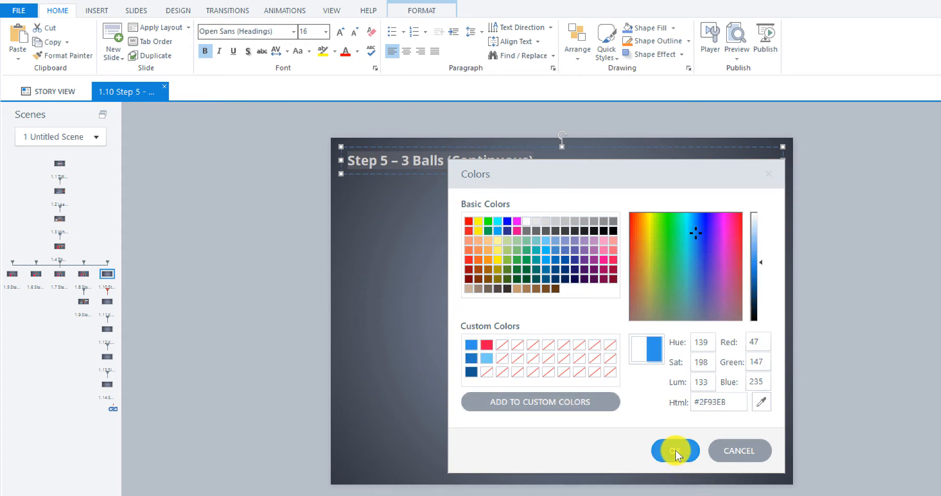
click(449, 227)
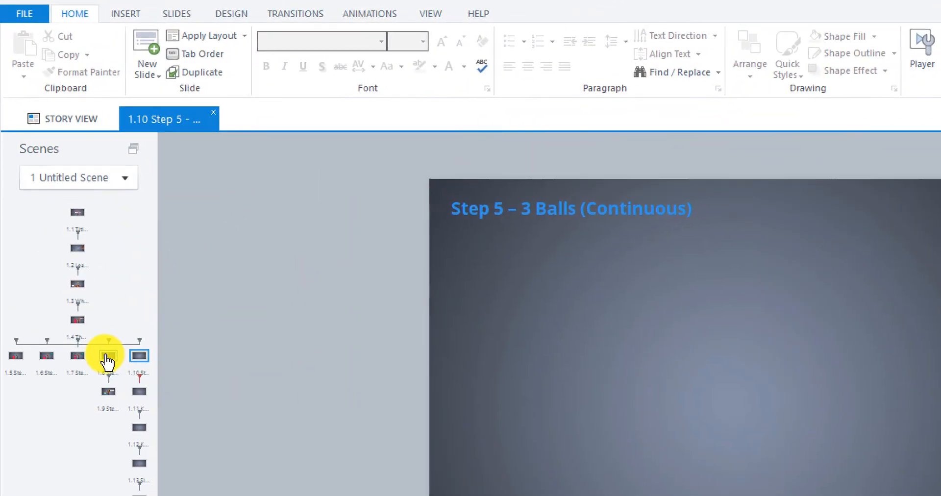
Step: Copy the female character and the Step 1 to Step 5 buttons from the 1.8 Step 4 slide
click(73, 242)
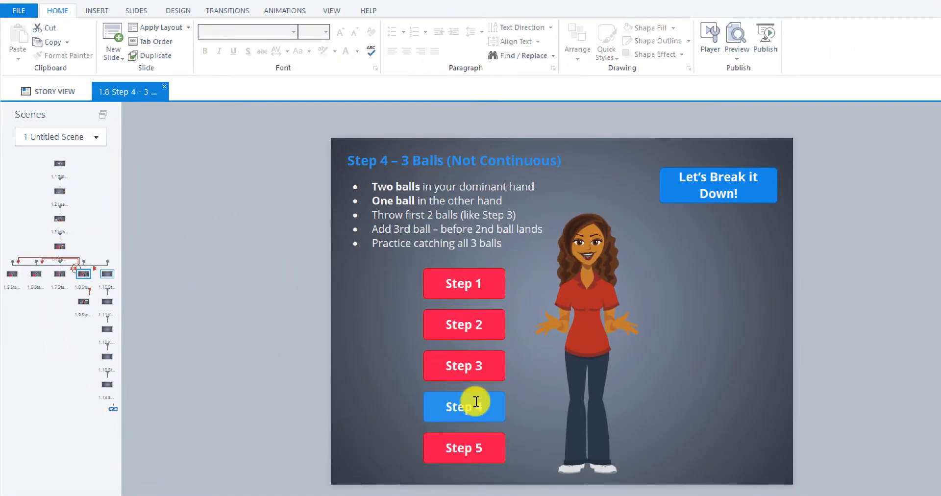
click(584, 289)
shift+click(454, 290)
shift+click(457, 331)
shift+click(497, 377)
shift+click(494, 419)
shift+click(491, 459)
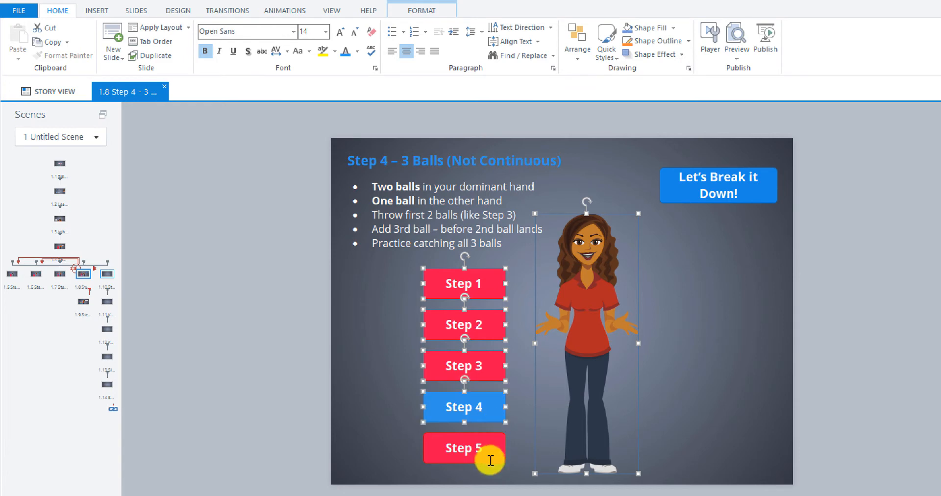
Step: Paste the copied character and five step buttons onto the 1.10 Step 5 slide
click(106, 280)
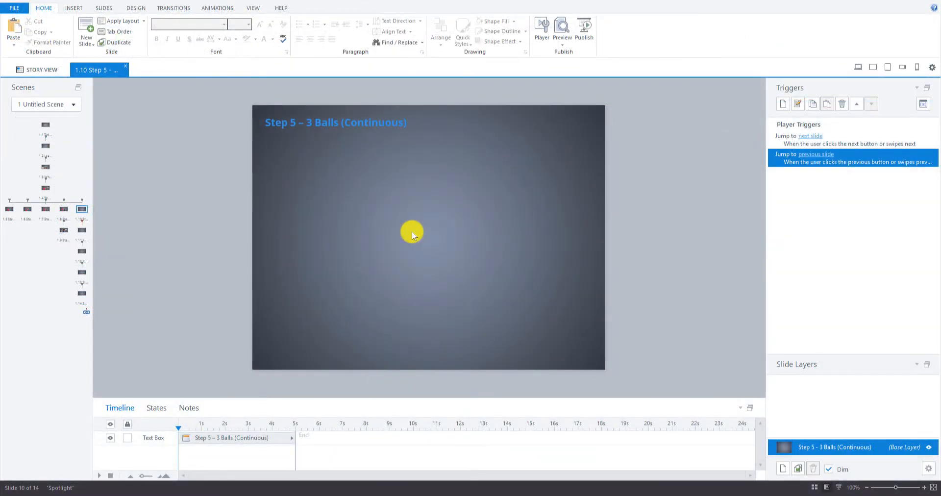
key(ctrl+v)
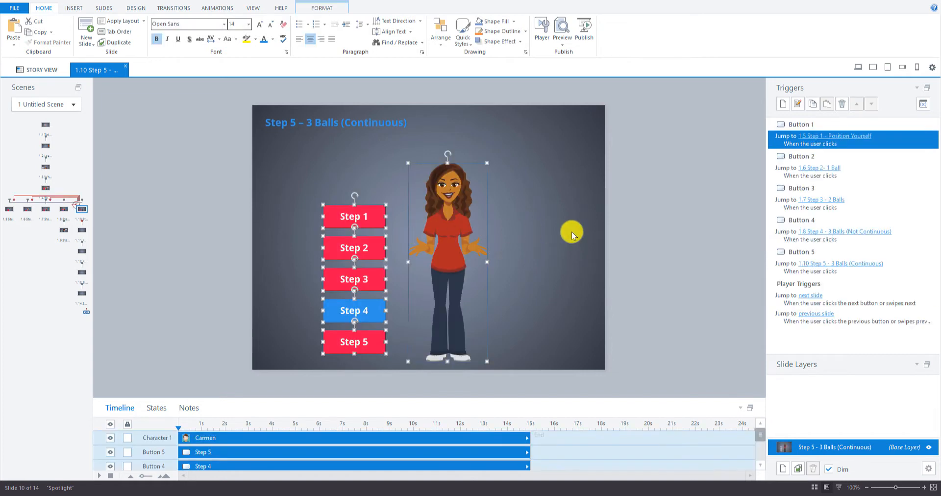
click(557, 232)
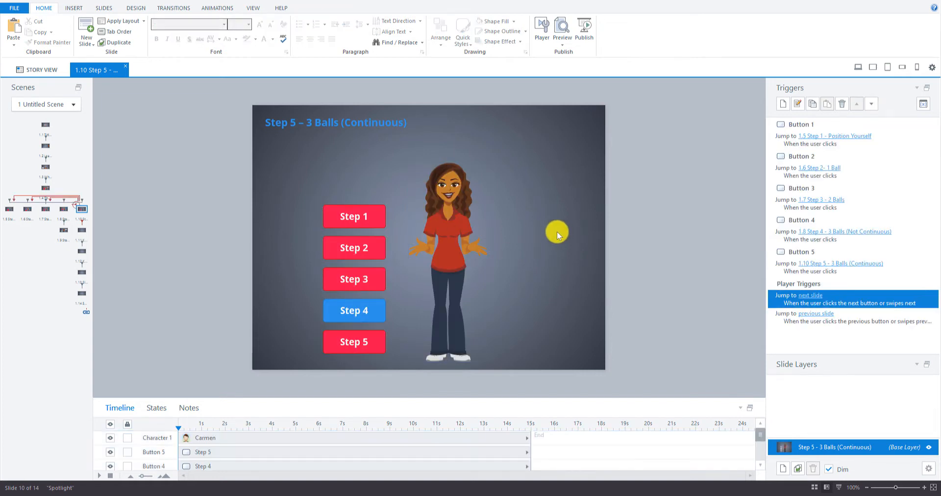
Step: Set the initial state of the Step 4 button to Normal
click(363, 321)
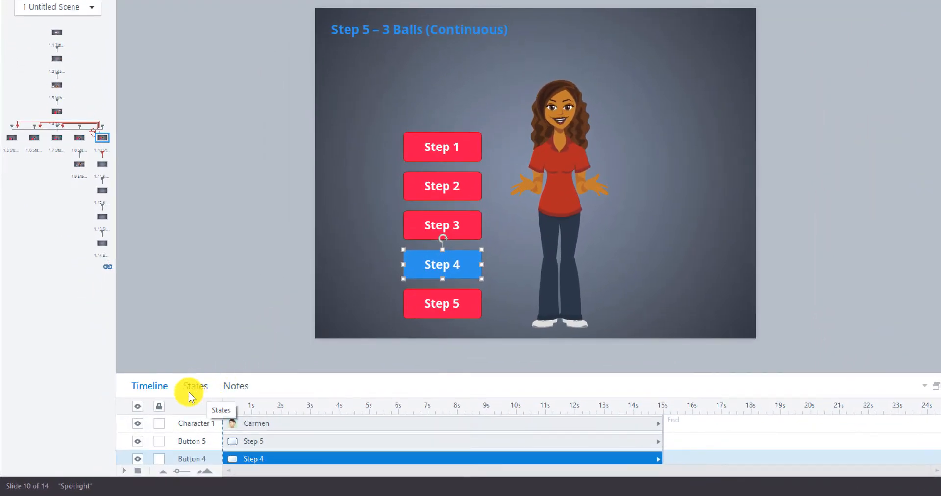
click(190, 392)
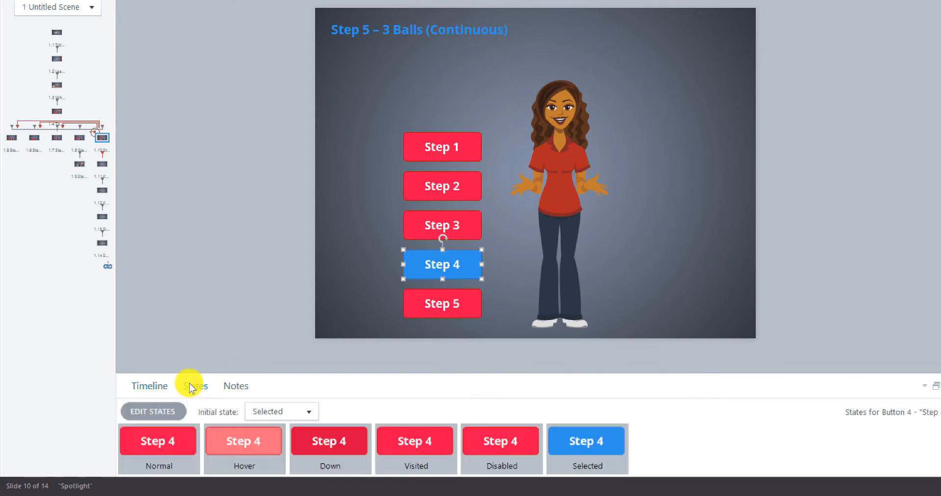
click(313, 412)
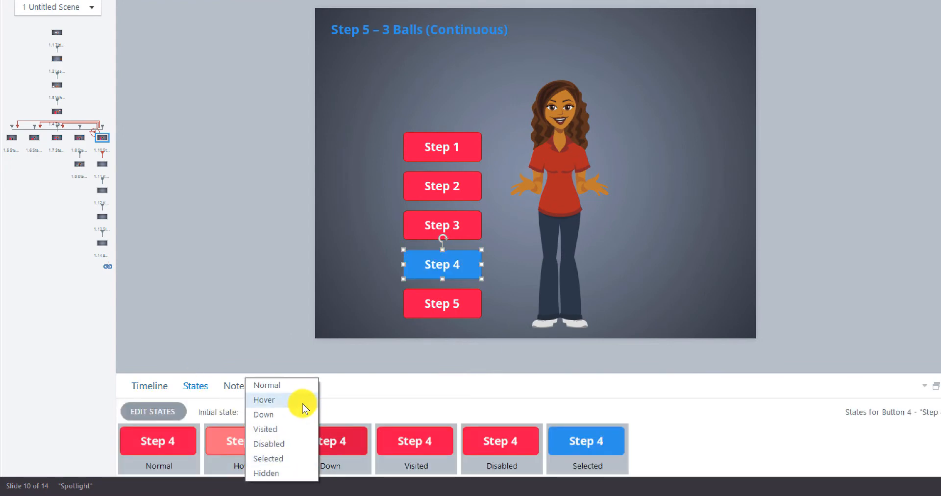
click(291, 386)
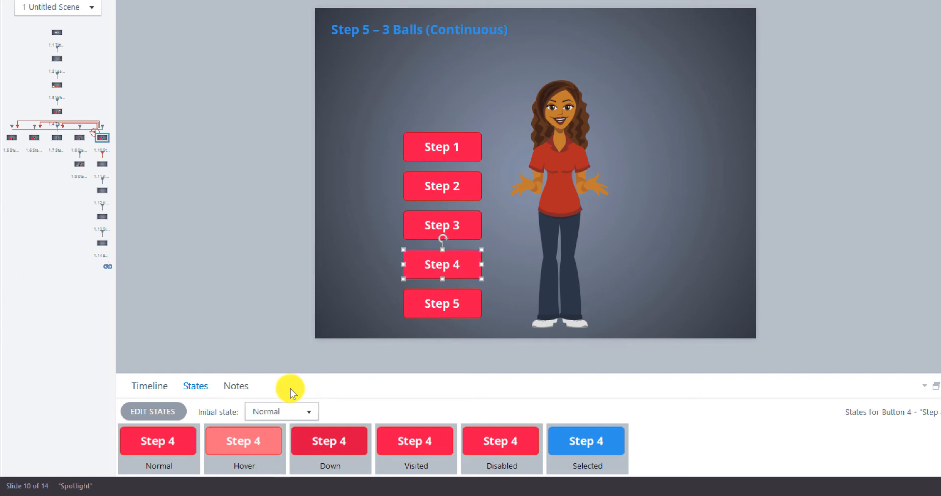
Step: Set the initial state of the Step 5 button to Selected
click(469, 319)
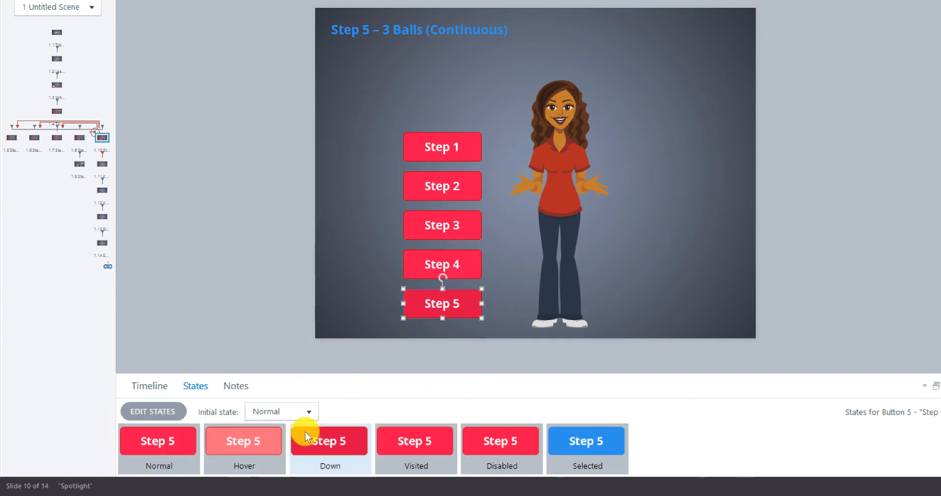
click(309, 413)
click(284, 457)
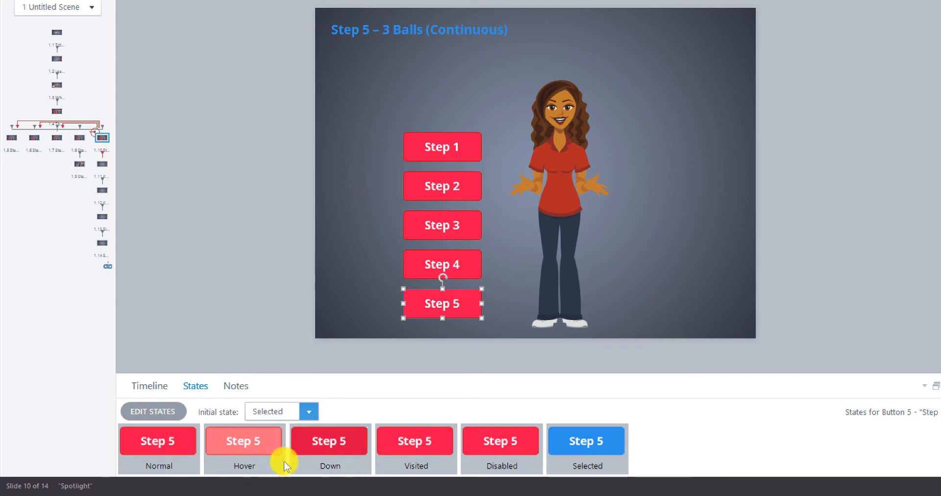
click(657, 284)
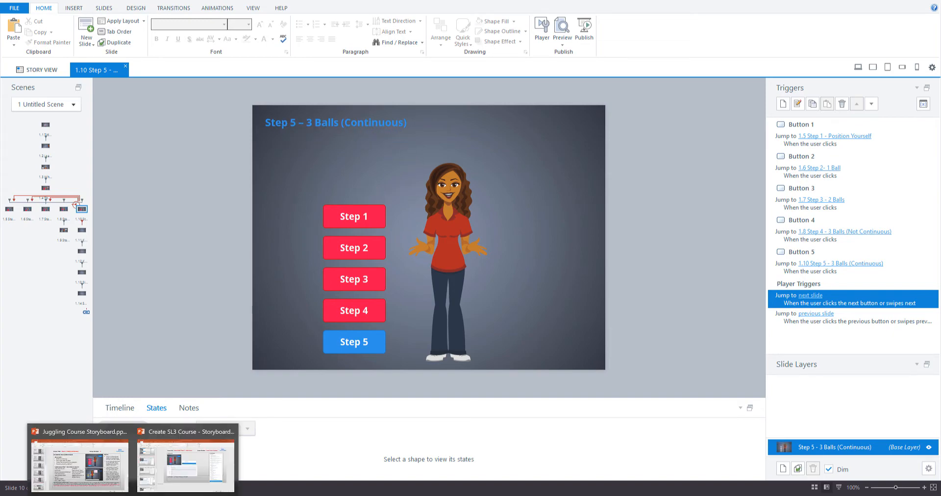
Step: Switch to the Juggling Course Storyboard in PowerPoint and copy the four Base Layer bullets of the Step 5 screen
click(129, 481)
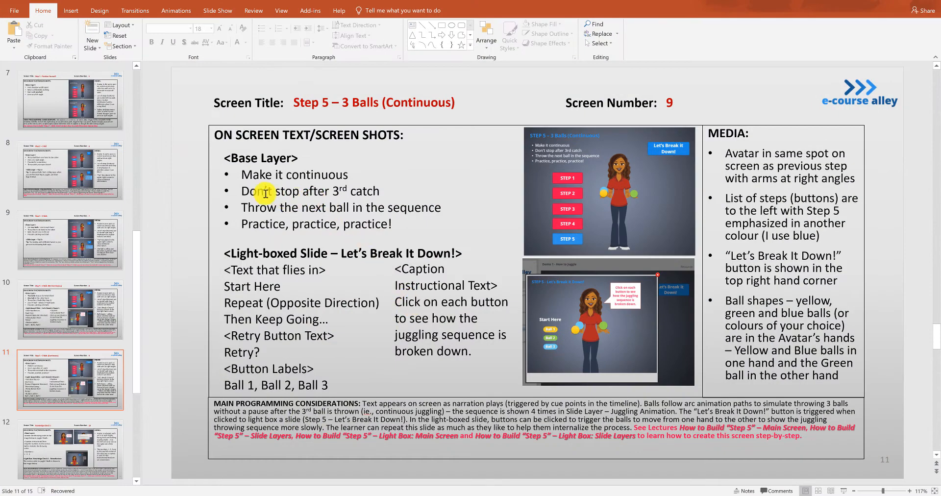
drag(242, 176, 431, 224)
key(ctrl+c)
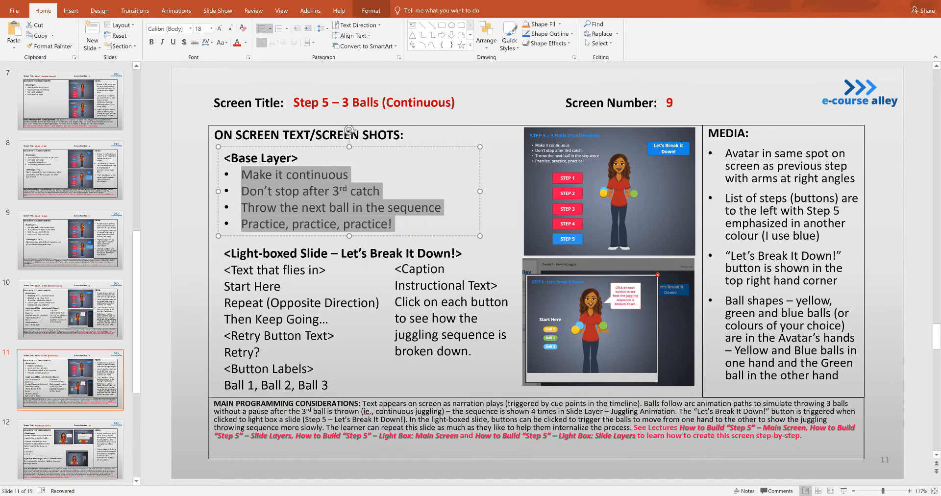
Step: Return to the Storyline project, paste the bullets onto the Step 5 slide and place them directly beneath the title
key(alt+Tab)
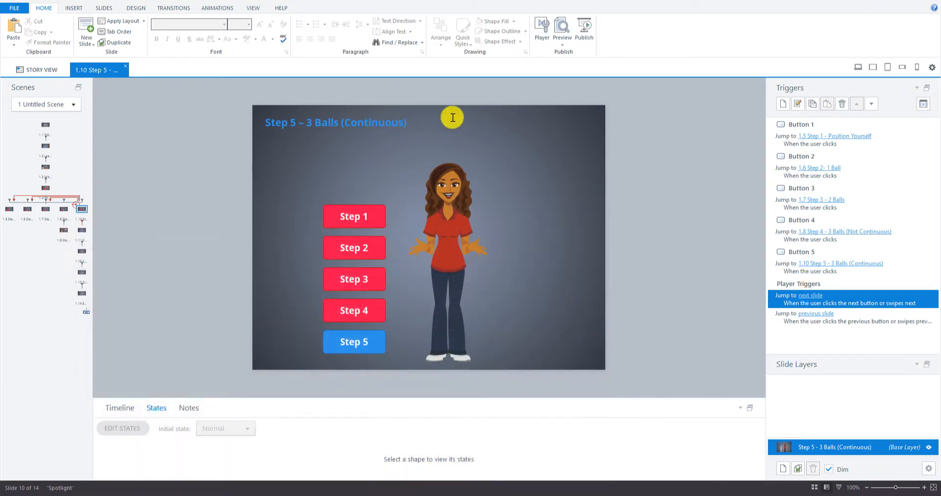
key(ctrl+v)
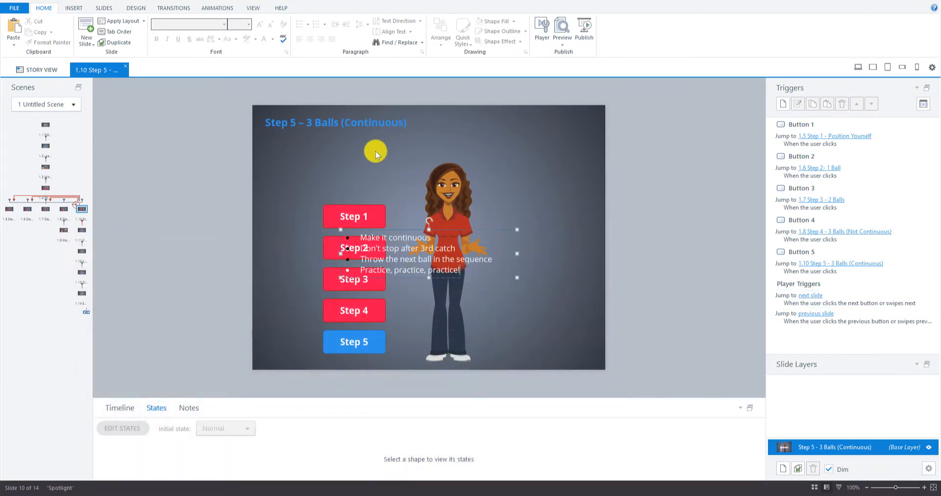
drag(407, 230, 340, 141)
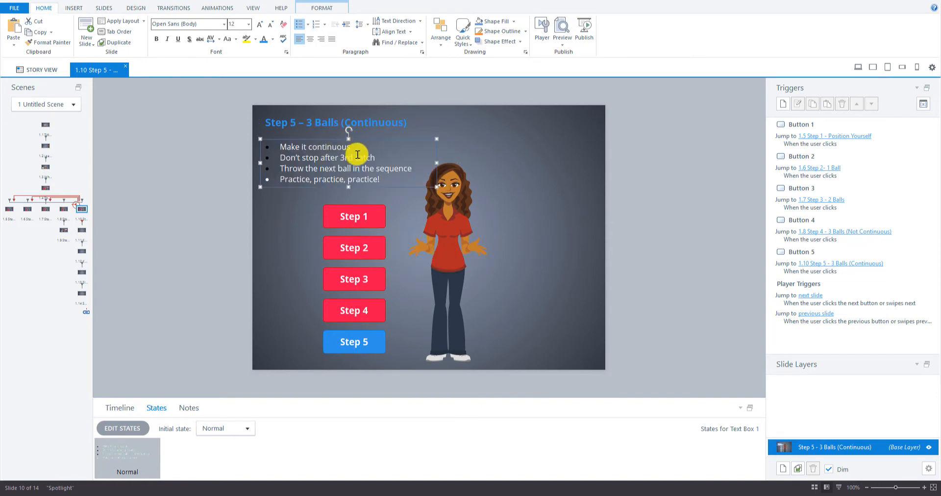
Step: Change the bullet colour of all four list items to white
drag(386, 181, 276, 146)
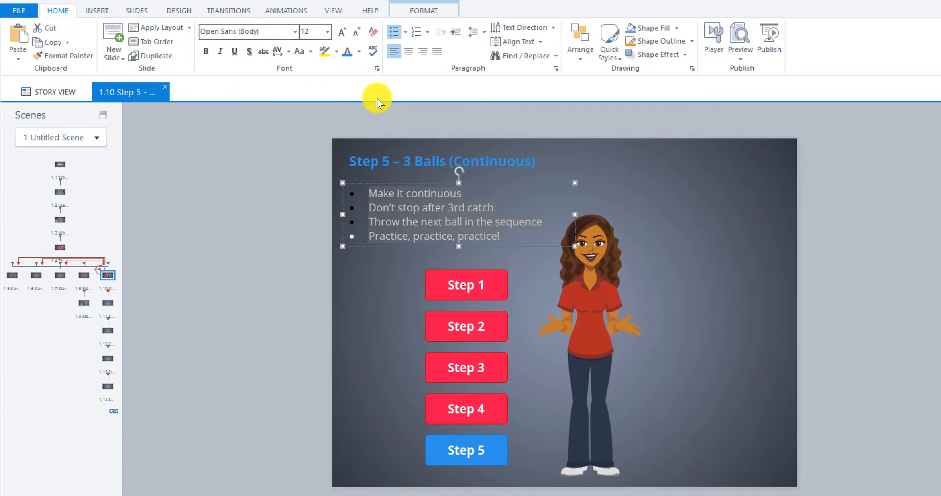
click(374, 31)
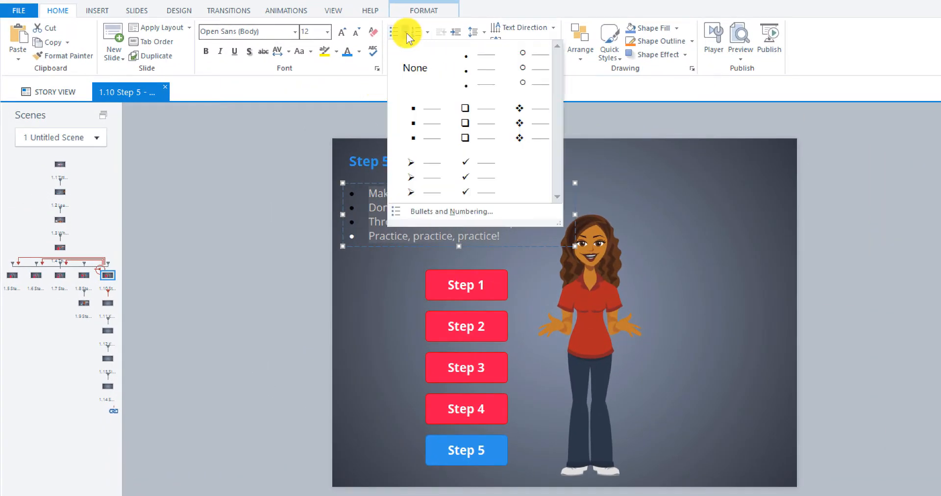
click(411, 211)
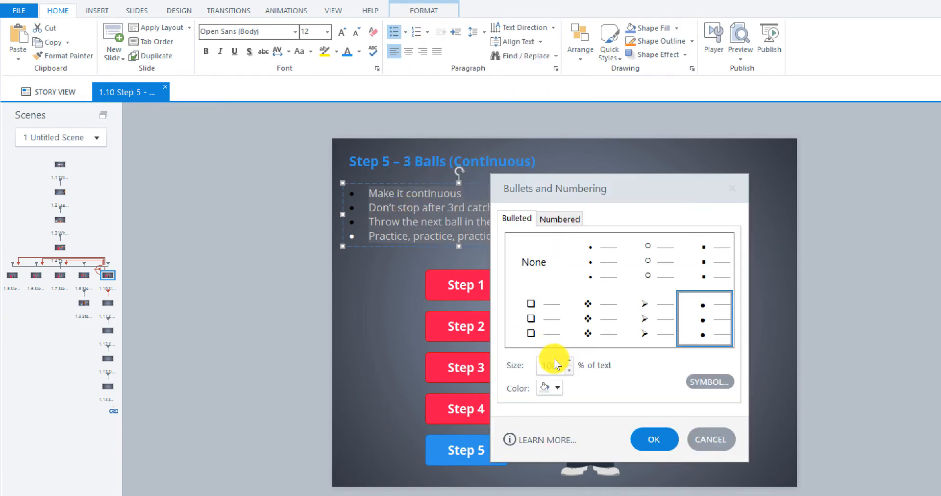
click(556, 387)
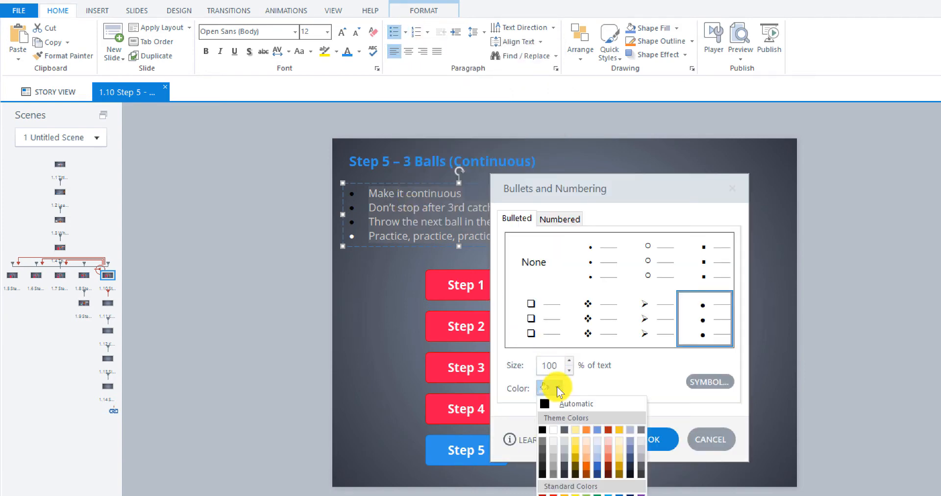
click(553, 431)
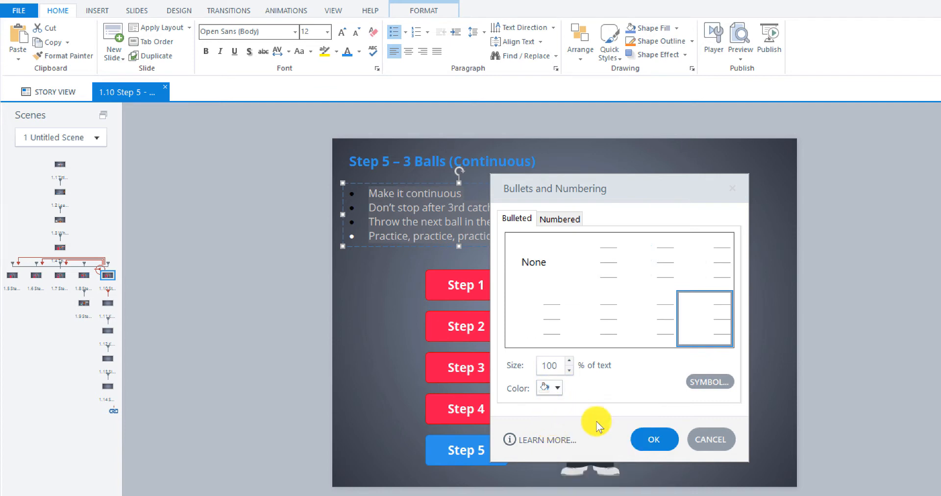
click(653, 439)
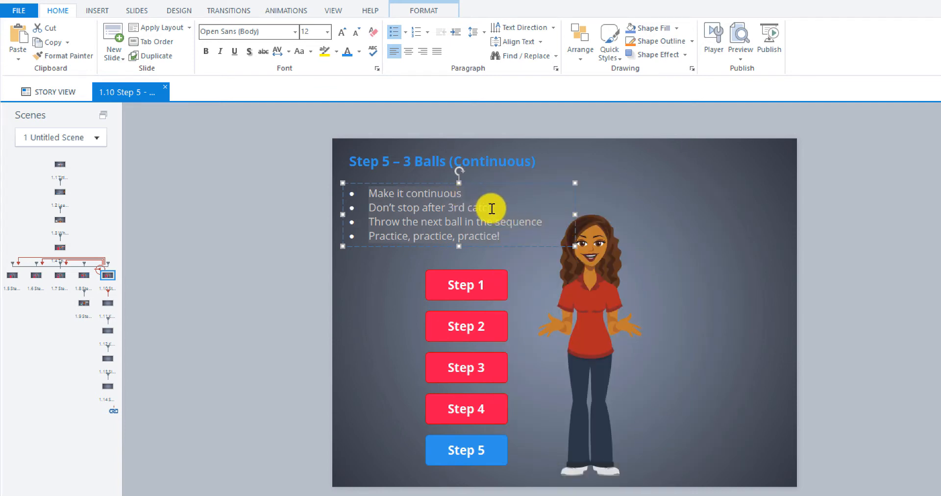
Step: Move the "Don't stop after 3rd catch" bullet into its own text box beside the character
mouse_move(368, 193)
mouse_down()
mouse_move(463, 192)
mouse_move(491, 205)
mouse_move(370, 205)
mouse_up()
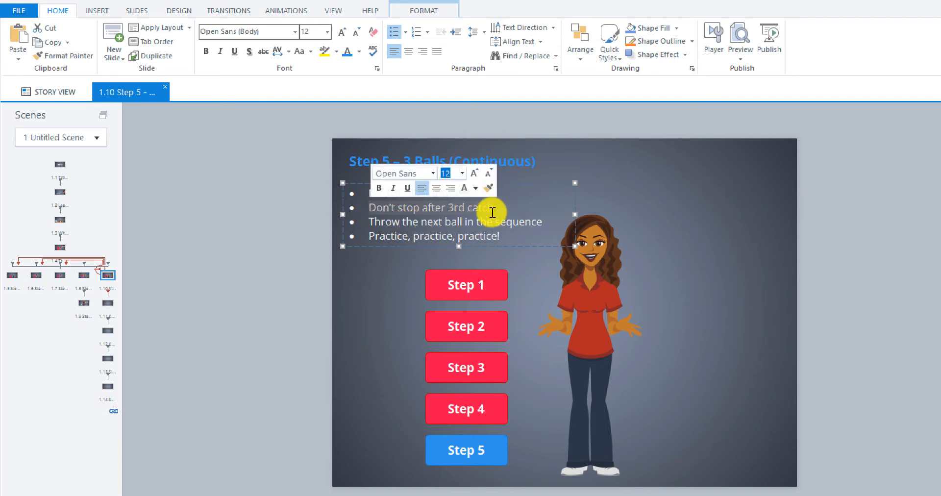
key(ctrl+x)
key(ctrl+v)
drag(558, 302, 664, 167)
Step: Move the "Throw the next ball in the sequence" bullet into its own text box beside the character
drag(544, 222, 355, 223)
key(ctrl+x)
click(682, 246)
key(ctrl+v)
drag(586, 302, 656, 191)
Step: Move the "Practice, practice, practice!" bullet into its own text box beside the character
triple_click(466, 235)
key(ctrl+x)
click(659, 263)
key(ctrl+v)
drag(622, 301, 690, 224)
Step: Remove the leftover empty bullet lines beneath "Make it continuous" in the original text box
click(390, 223)
key(BackSpace)
key(BackSpace)
key(BackSpace)
key(BackSpace)
Step: Line up the three separated bullet text boxes in their original order beneath "Make it continuous"
drag(584, 185, 372, 220)
drag(602, 201, 419, 237)
drag(624, 246, 448, 251)
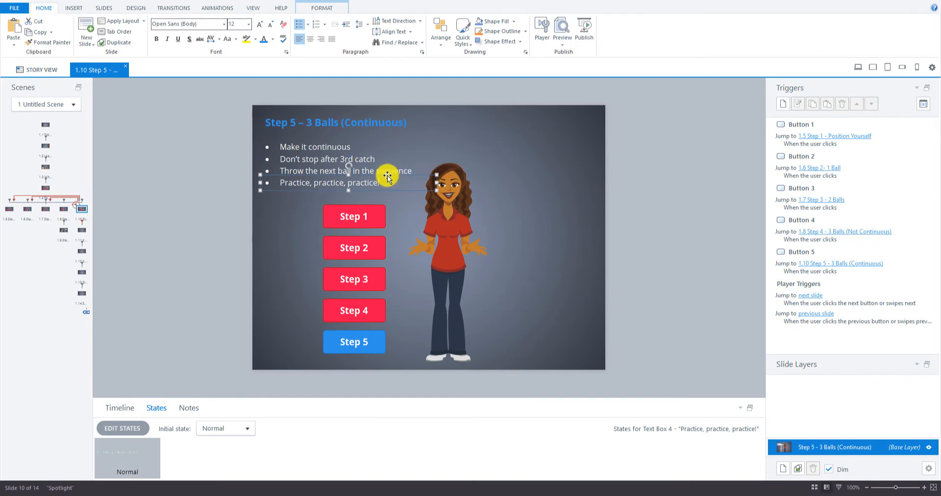
Step: Position the "Make it continuous" text box at 24 px horizontal and 60 px vertical from the slide's top left corner
click(311, 148)
right_click(307, 152)
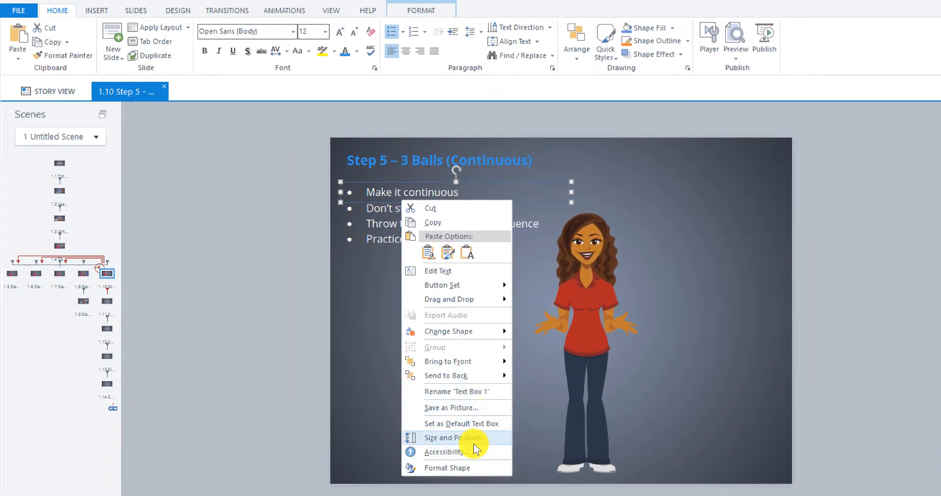
click(474, 437)
drag(611, 162, 707, 161)
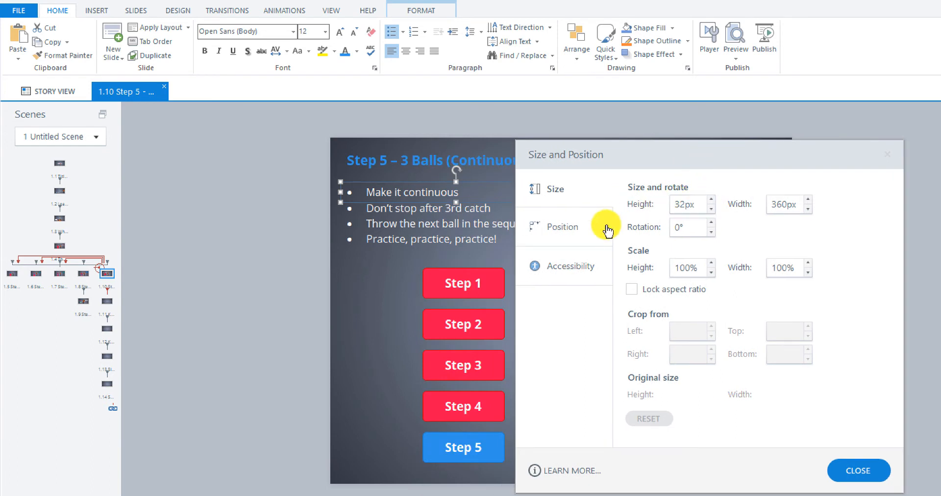
click(581, 229)
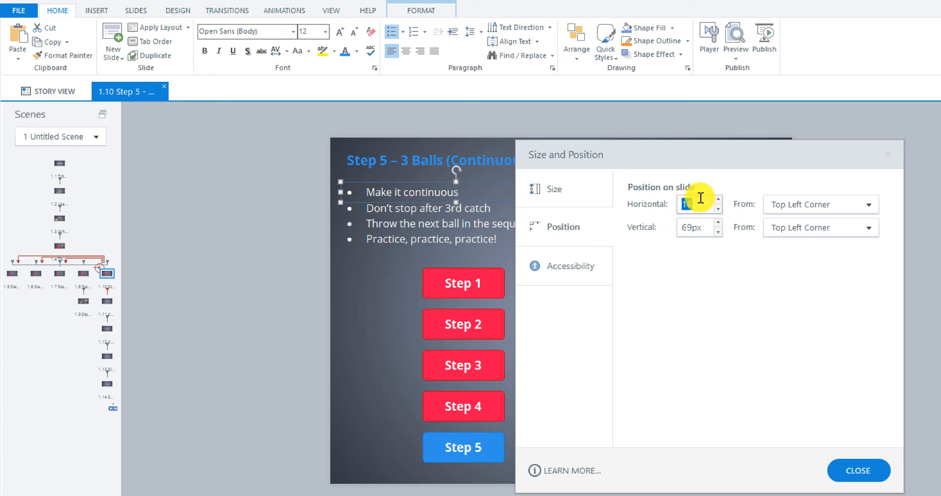
text(24)
click(693, 226)
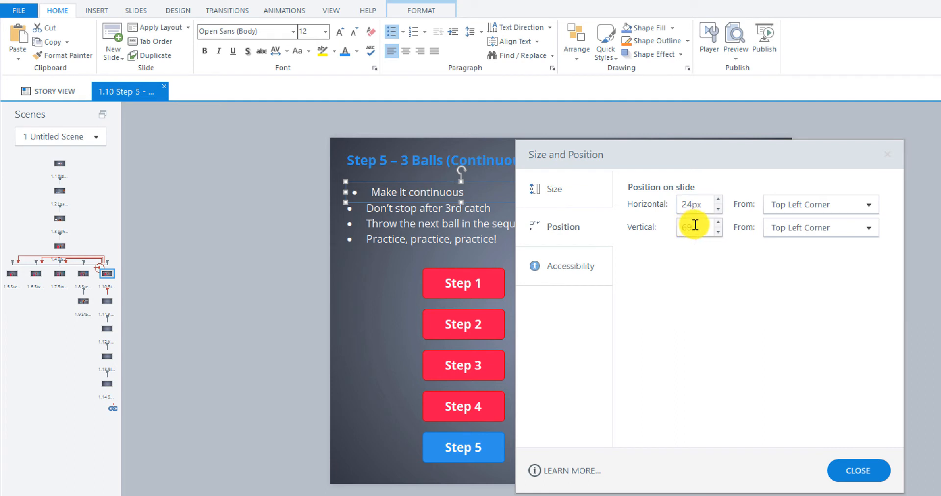
text(6)
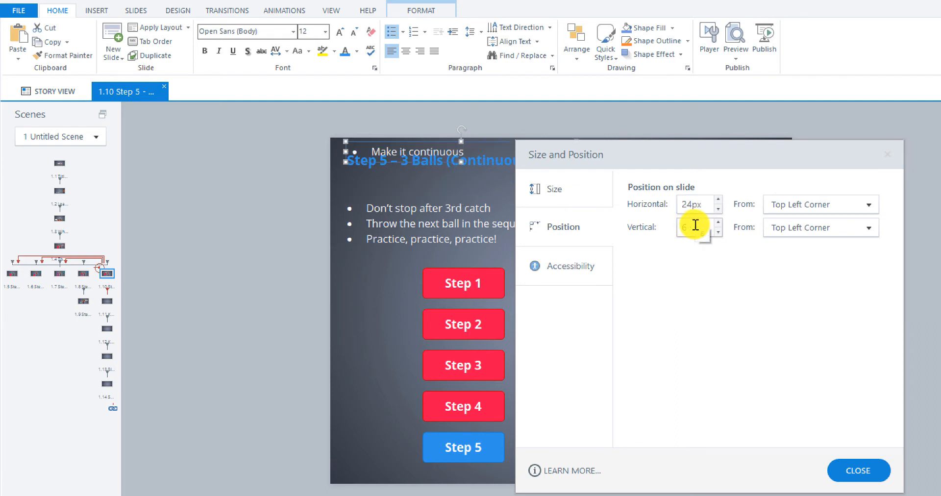
text(0)
click(856, 464)
Step: Position the "Don't stop after 3rd catch" text box at 24 px horizontal and move it up close beneath "Make it continuous"
click(438, 210)
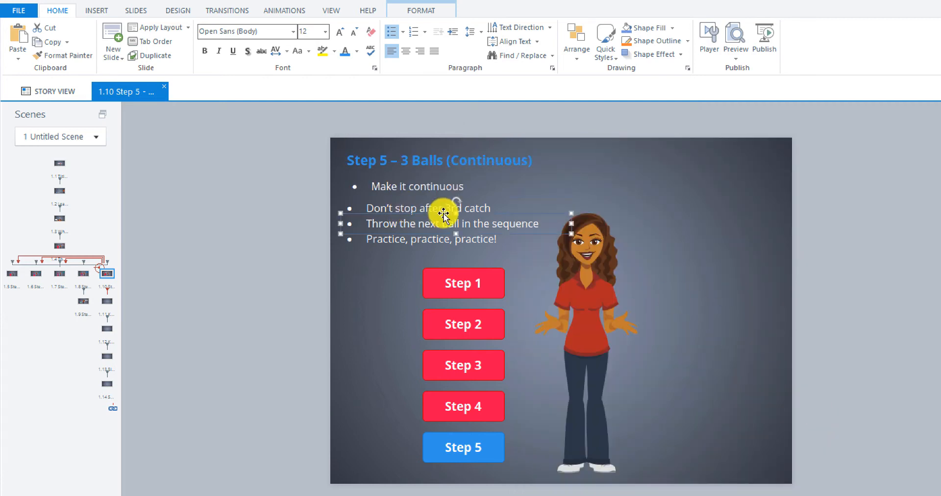
right_click(540, 219)
click(627, 443)
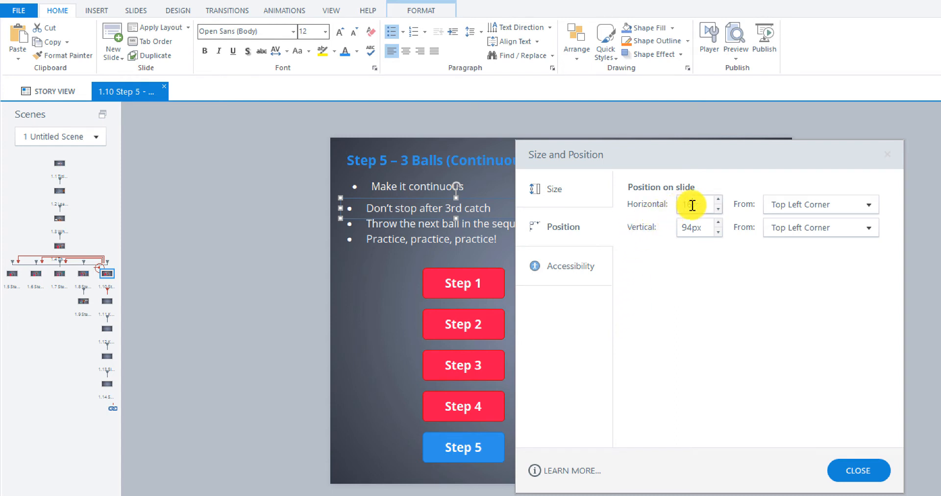
click(692, 228)
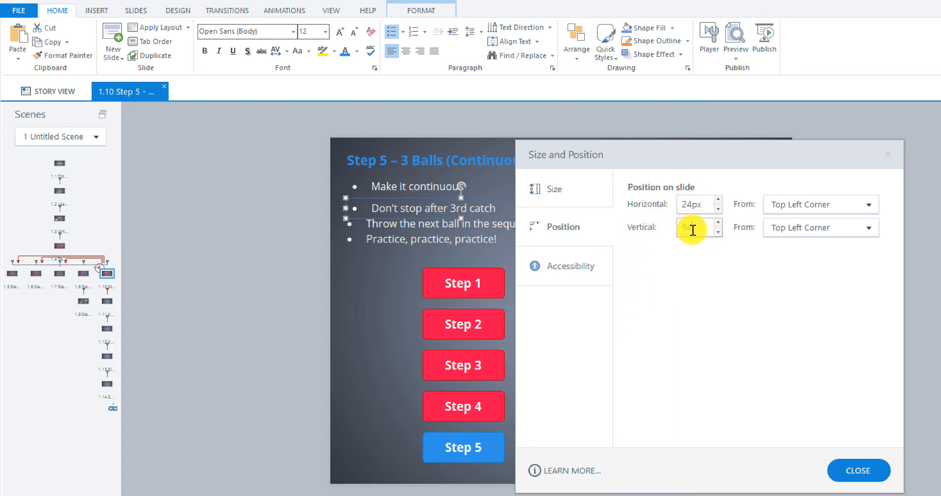
click(871, 469)
Step: Position the "Throw the next ball in the sequence" text box at 24 px horizontal and 104 px vertical
click(425, 224)
click(547, 480)
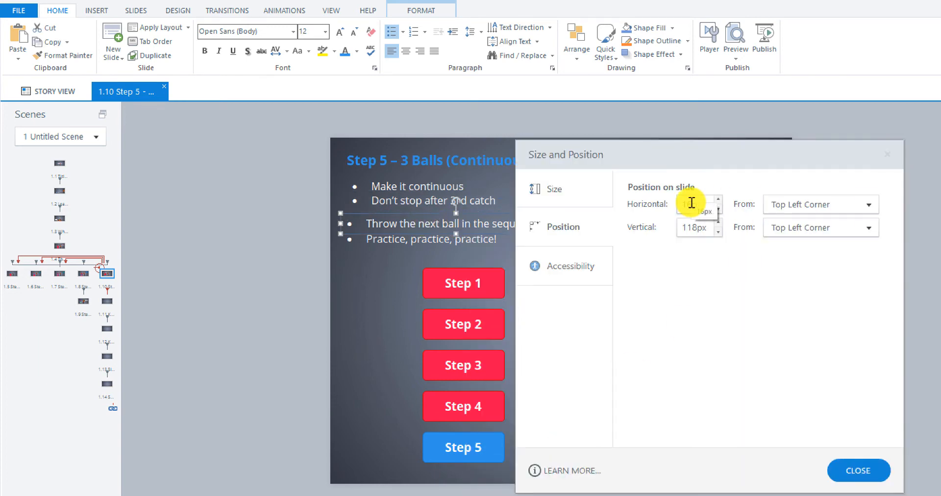
drag(697, 204, 679, 227)
text(24)
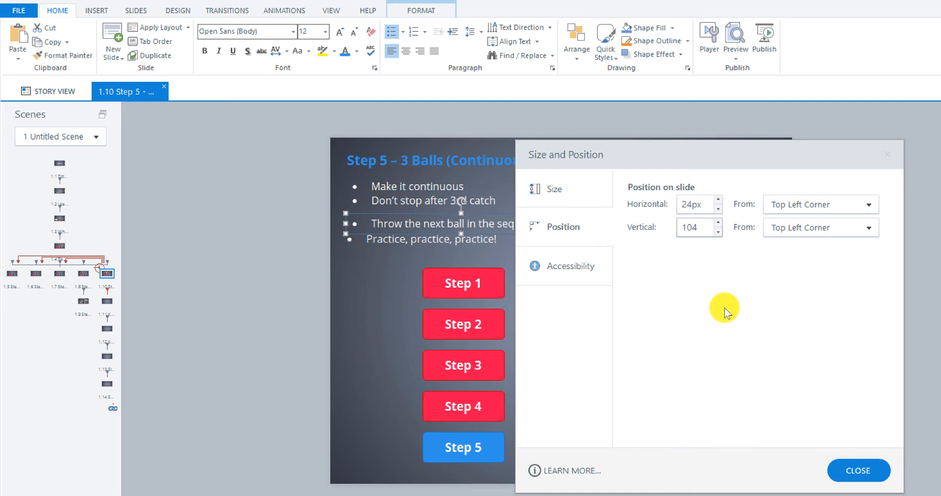
click(866, 471)
Step: Position the "Practice, practice, practice!" text box at 24 px horizontal, spaced vertically beneath the third bullet like the other bullets
click(421, 238)
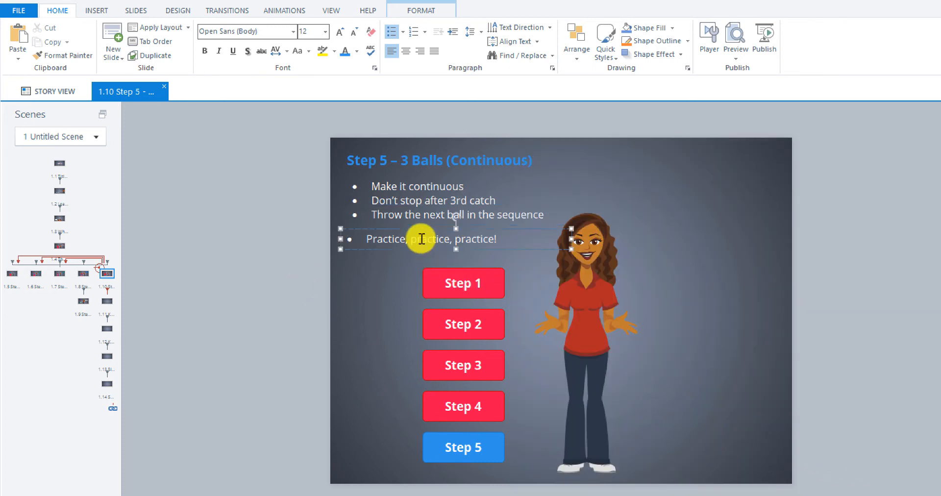
right_click(417, 247)
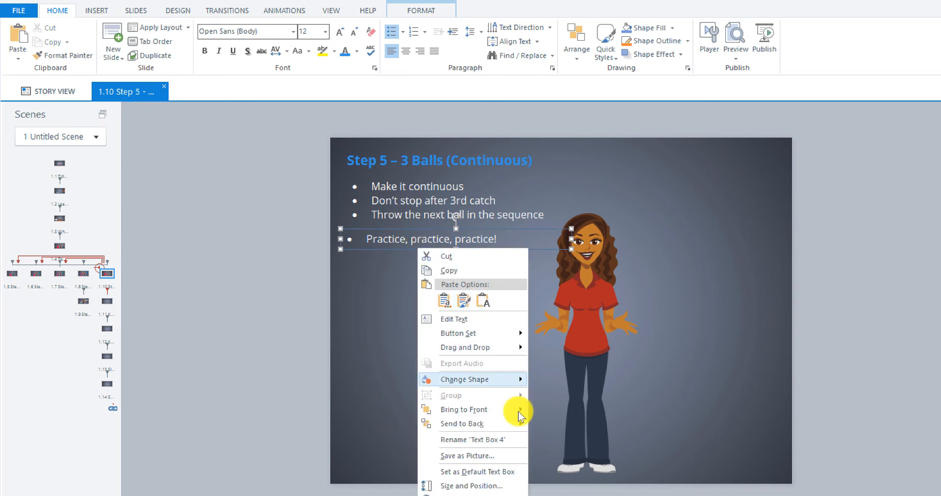
click(500, 485)
drag(700, 206, 681, 227)
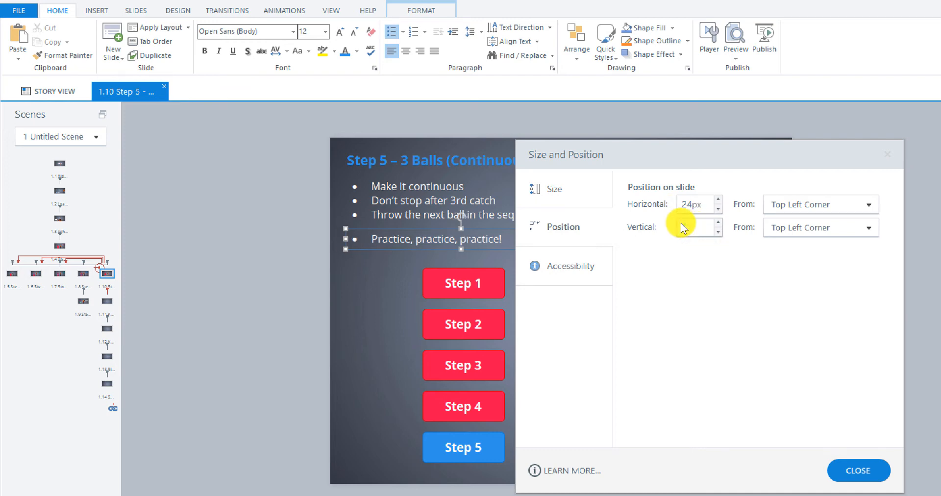
text(120)
click(855, 470)
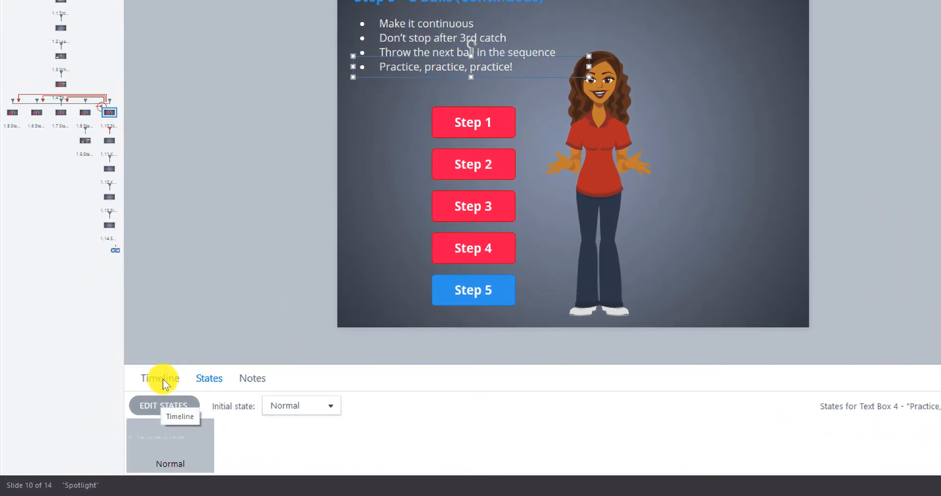
Step: Examine the slide's timeline at enlarged height, checking the tracks of the four bullet text boxes in order, and shrink it again
click(163, 378)
drag(262, 366, 260, 161)
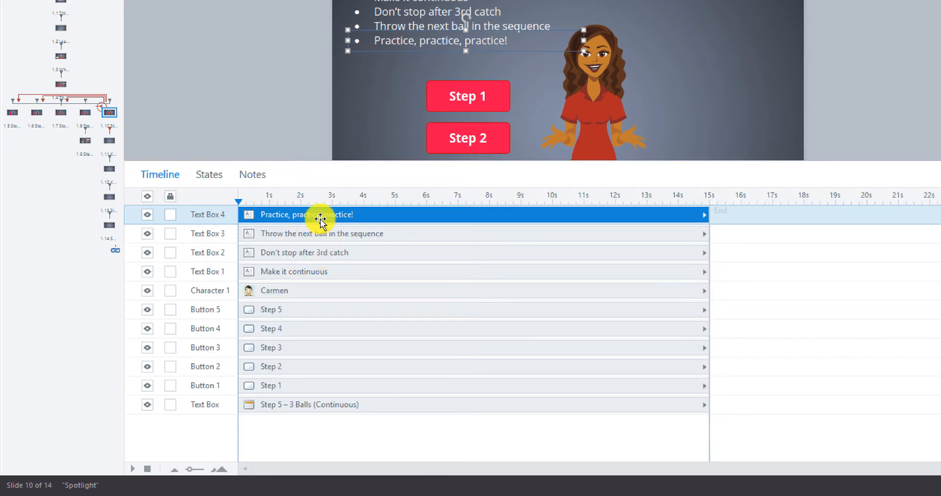
click(271, 271)
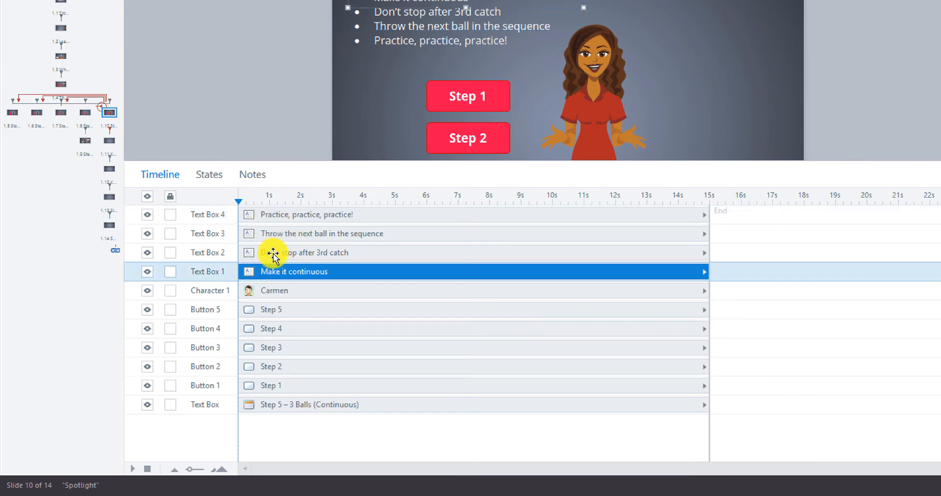
click(273, 252)
click(272, 234)
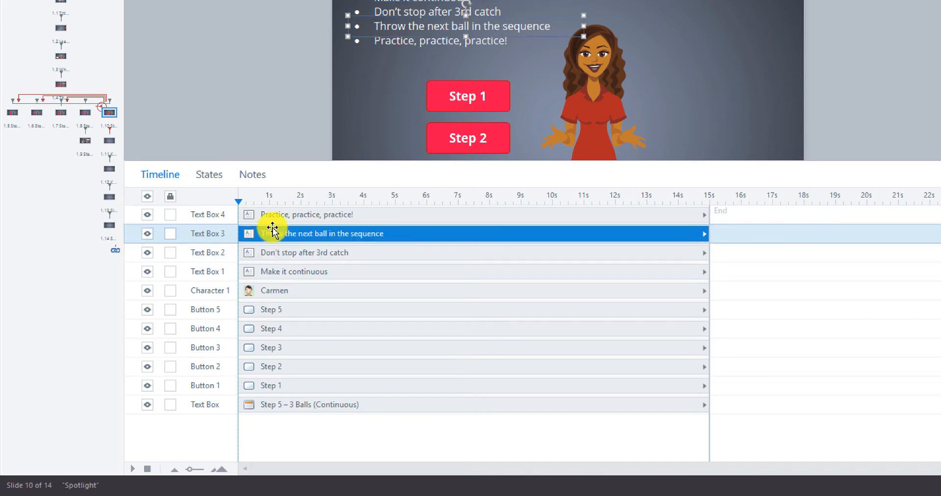
click(272, 216)
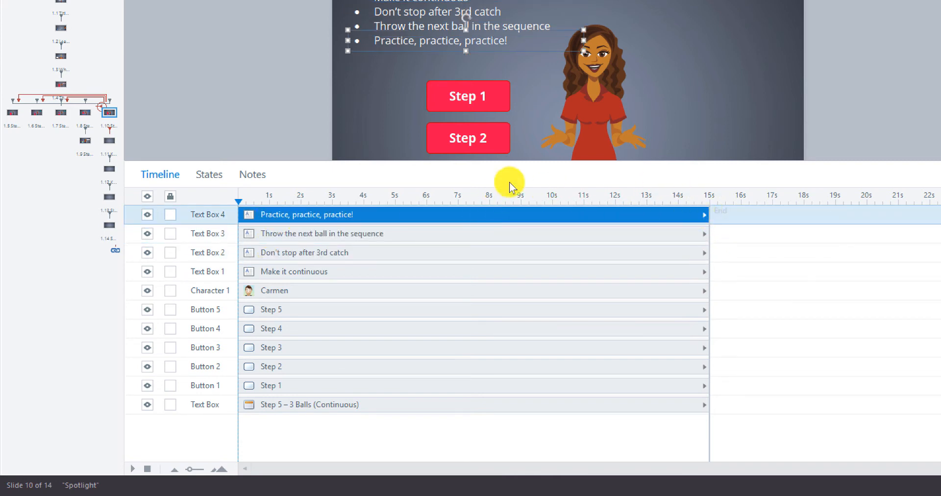
drag(505, 162, 505, 315)
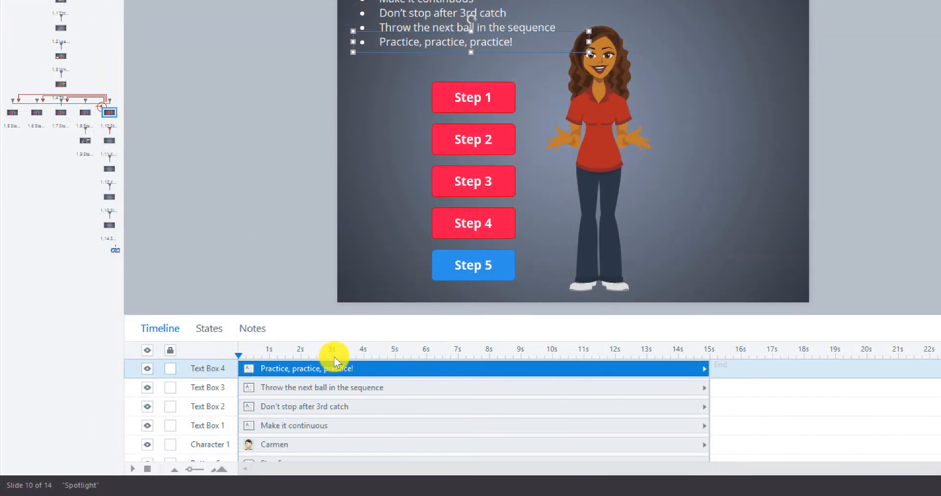
Step: Place the timeline playhead at about 3 seconds
click(334, 356)
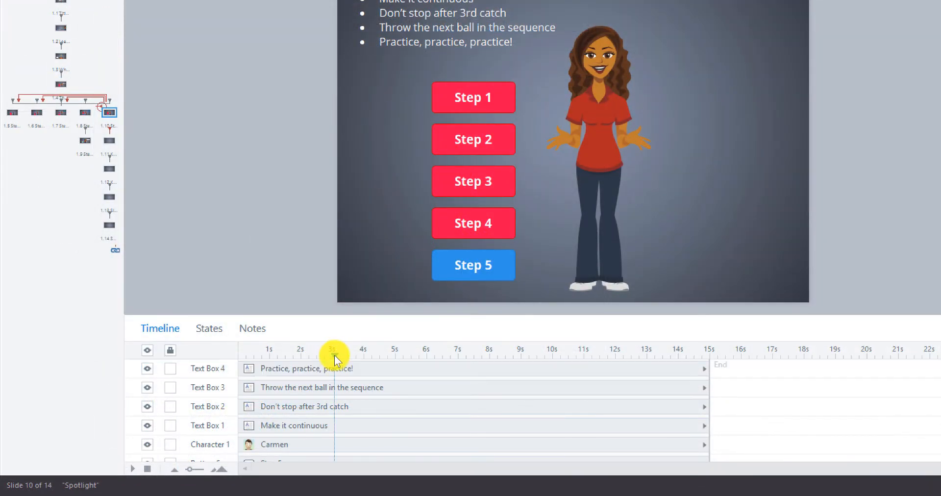